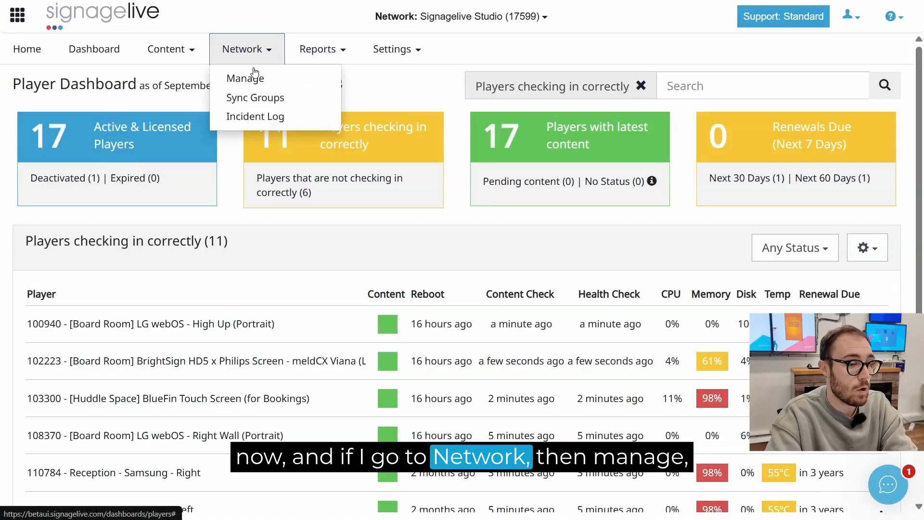
Open the network player manager and switch between its list, simple, detailed and tags layouts
{"action": "left_click", "coordinate": [254, 76]}
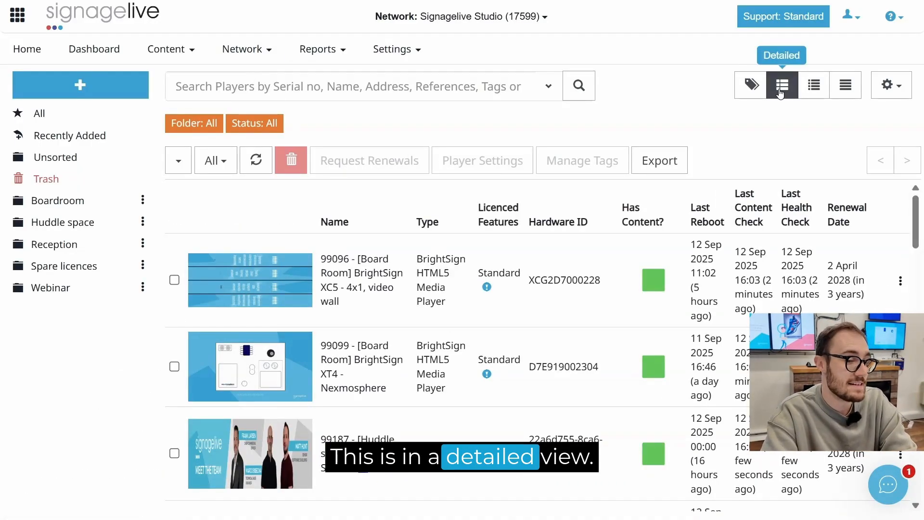
{"action": "left_click", "coordinate": [814, 95]}
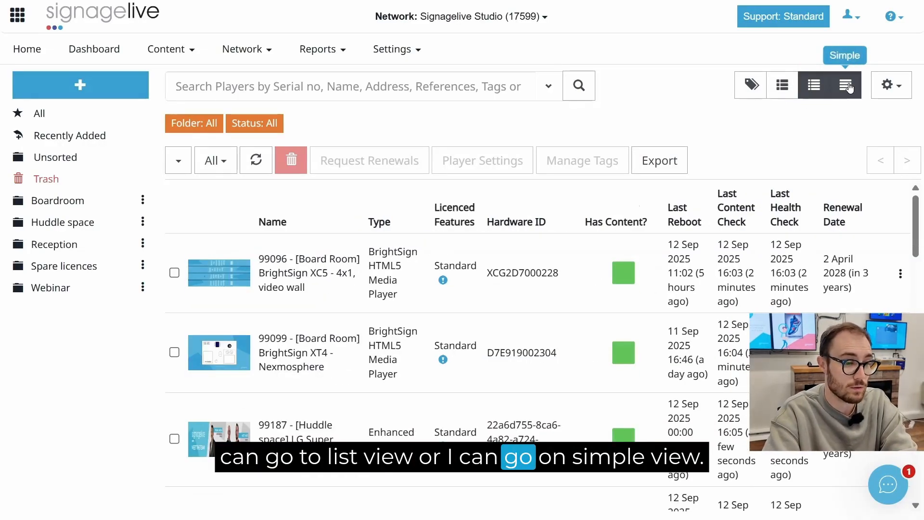
{"action": "left_click", "coordinate": [849, 87]}
{"action": "left_click", "coordinate": [780, 94]}
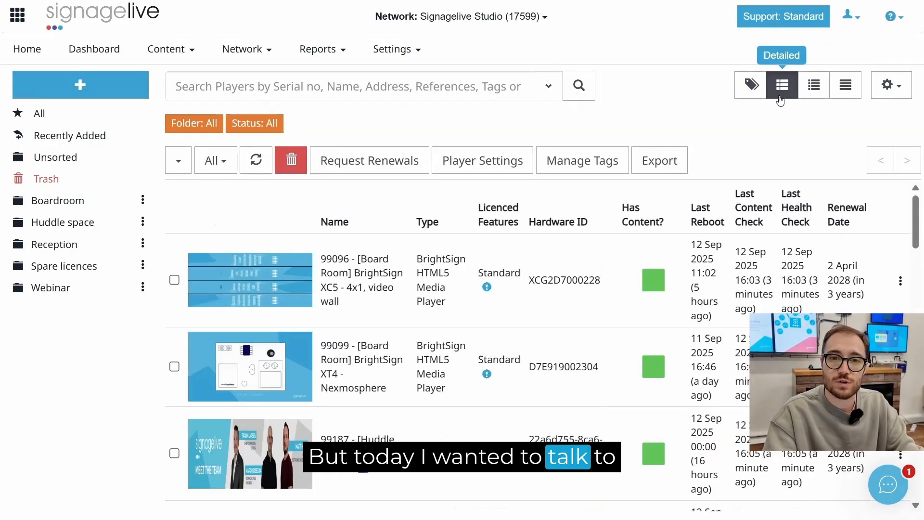
{"action": "left_click", "coordinate": [748, 88]}
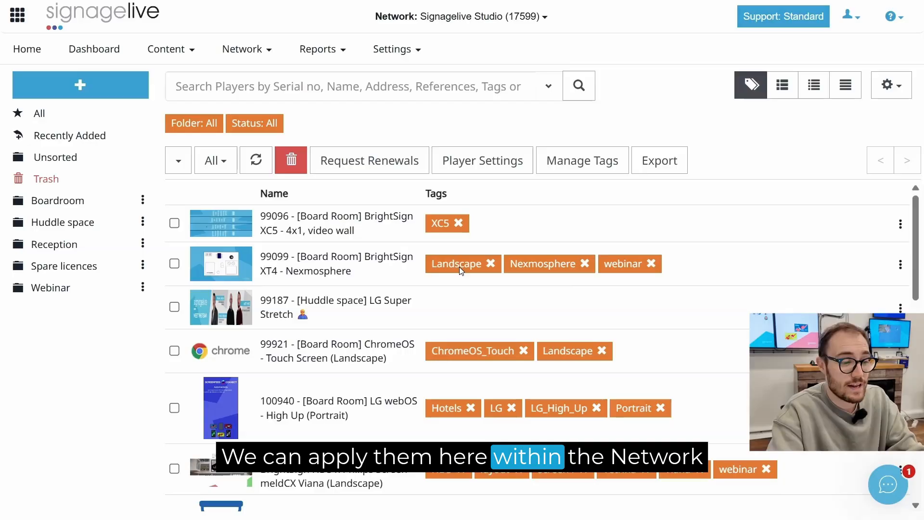
Open the 99096 [Board Room] BrightSign XC5 video wall player and view its tags
{"action": "left_click", "coordinate": [302, 217]}
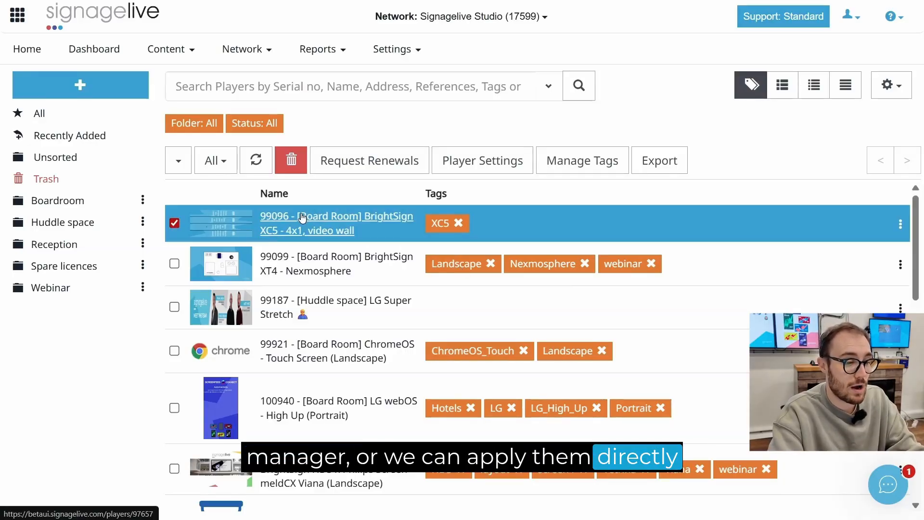
{"action": "left_click", "coordinate": [302, 217]}
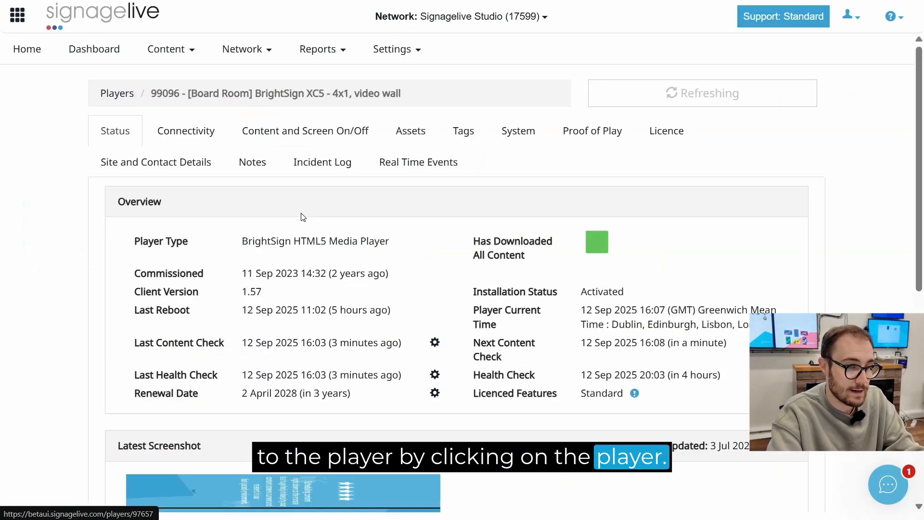
{"action": "left_click", "coordinate": [478, 131]}
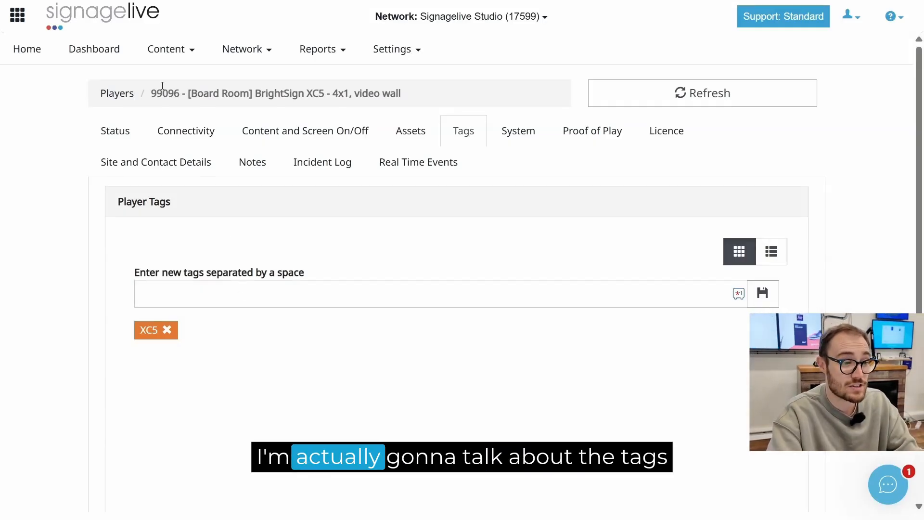
Return to the network player manager
{"action": "left_click", "coordinate": [243, 49]}
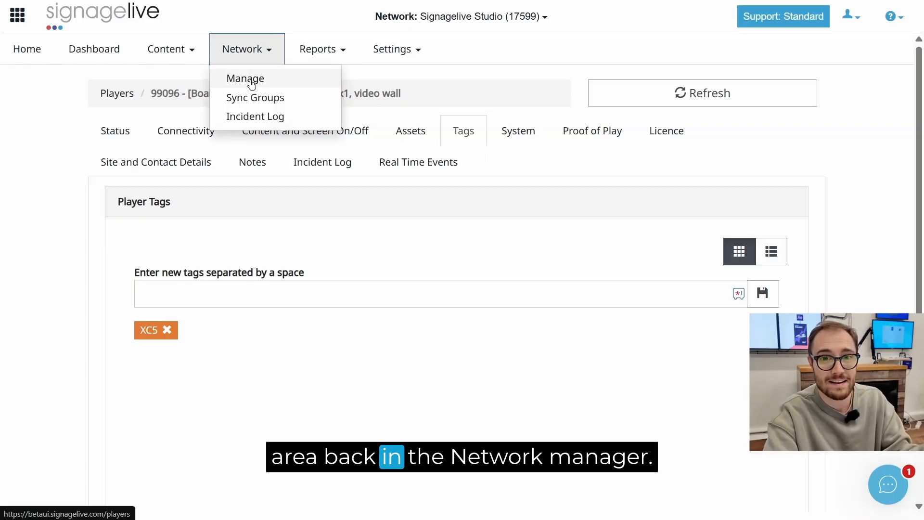
{"action": "left_click", "coordinate": [251, 83]}
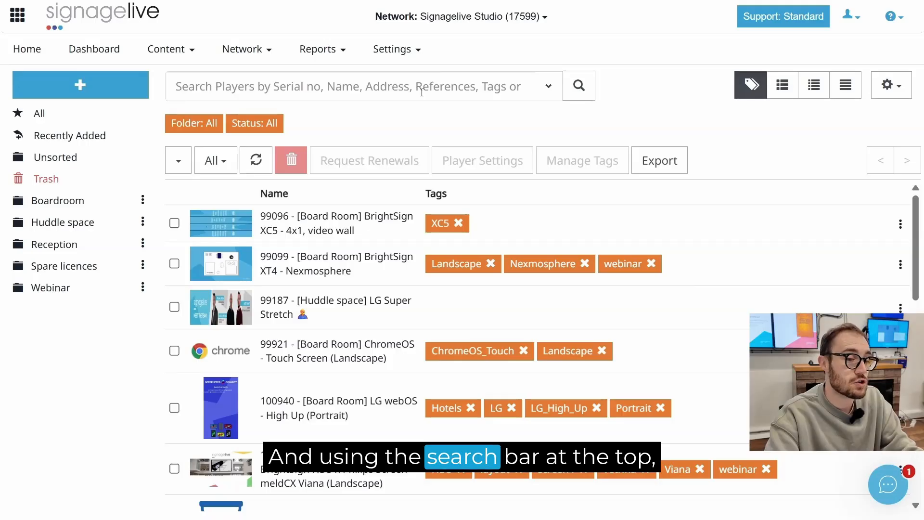
Set up an advanced player search filtered by the Boardroom and HD5 tags
{"action": "left_click", "coordinate": [549, 89]}
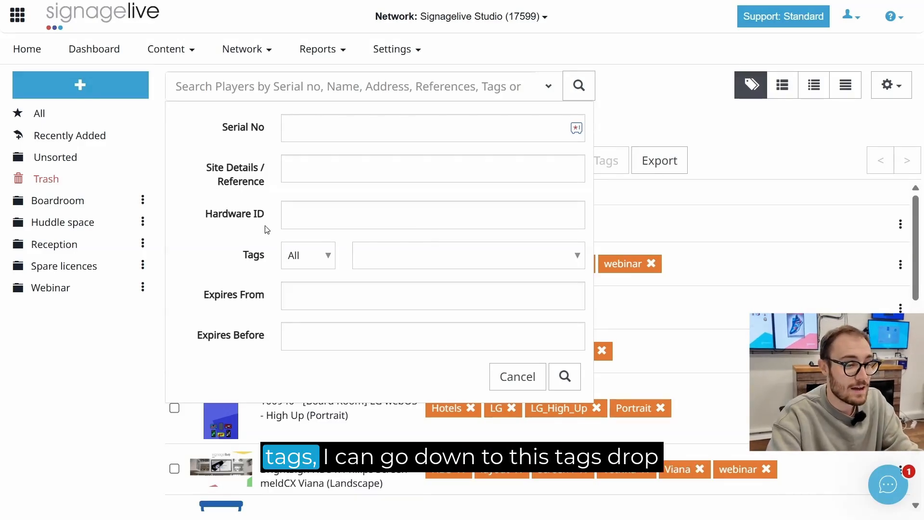
{"action": "left_click", "coordinate": [393, 254]}
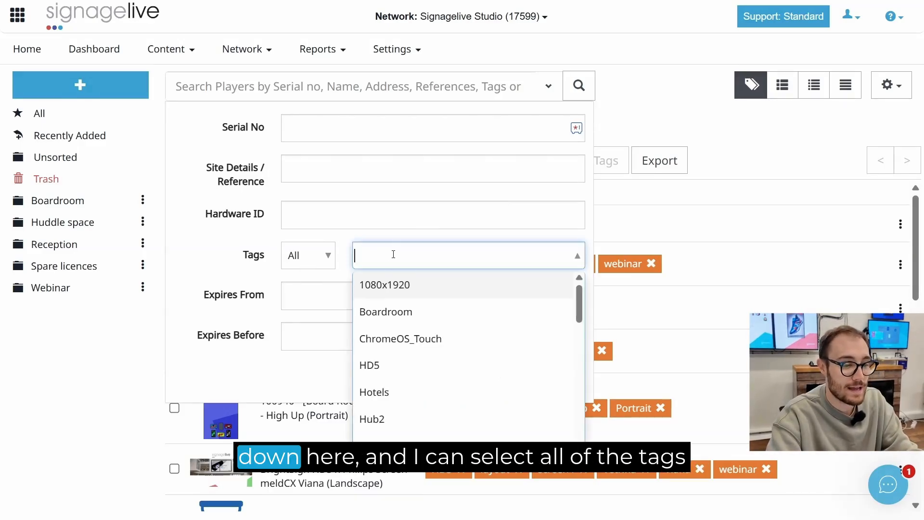
{"action": "left_click", "coordinate": [404, 309]}
{"action": "left_click", "coordinate": [477, 254]}
{"action": "left_click", "coordinate": [477, 255]}
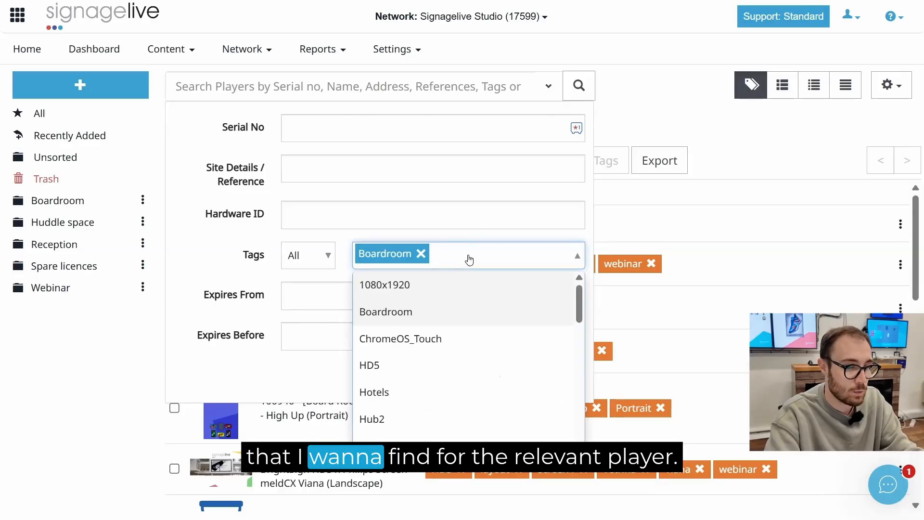
{"action": "left_click", "coordinate": [398, 364]}
{"action": "left_click", "coordinate": [539, 359]}
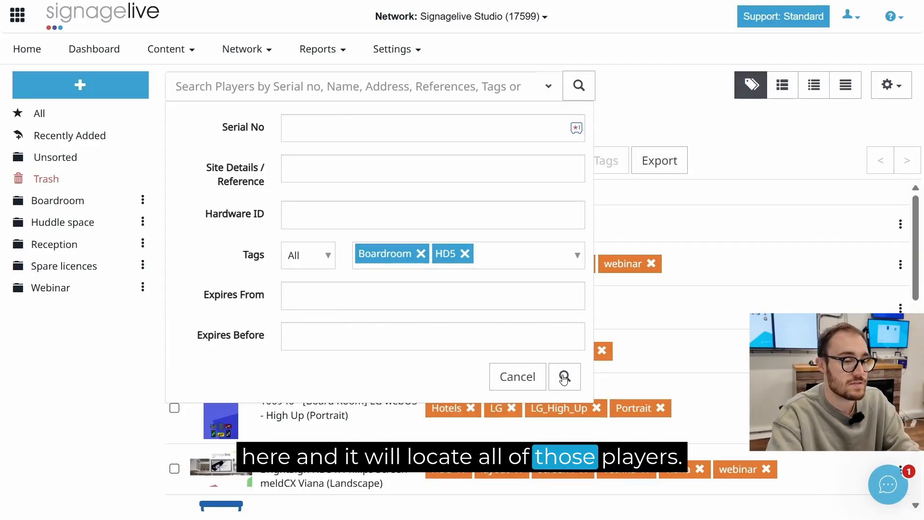
Set the tag matching to All, then to Any, and cancel the search
{"action": "left_click", "coordinate": [294, 254]}
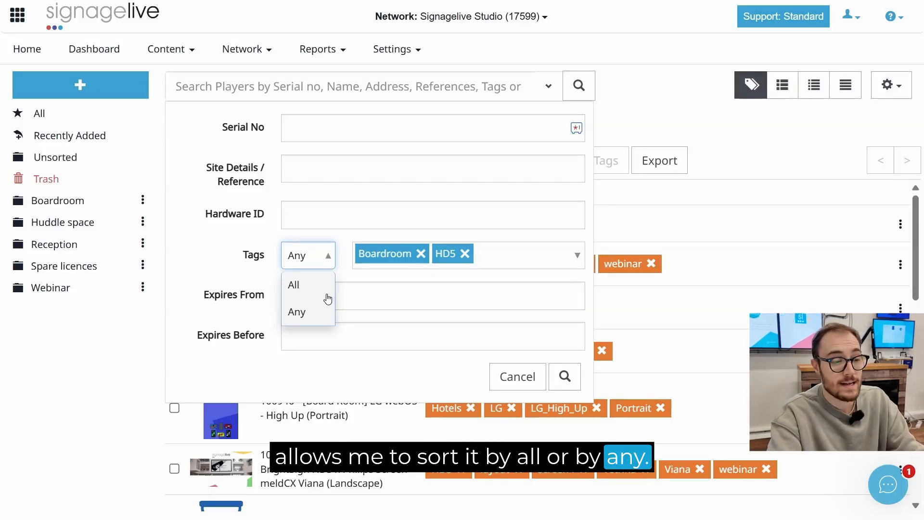
{"action": "left_click", "coordinate": [294, 289]}
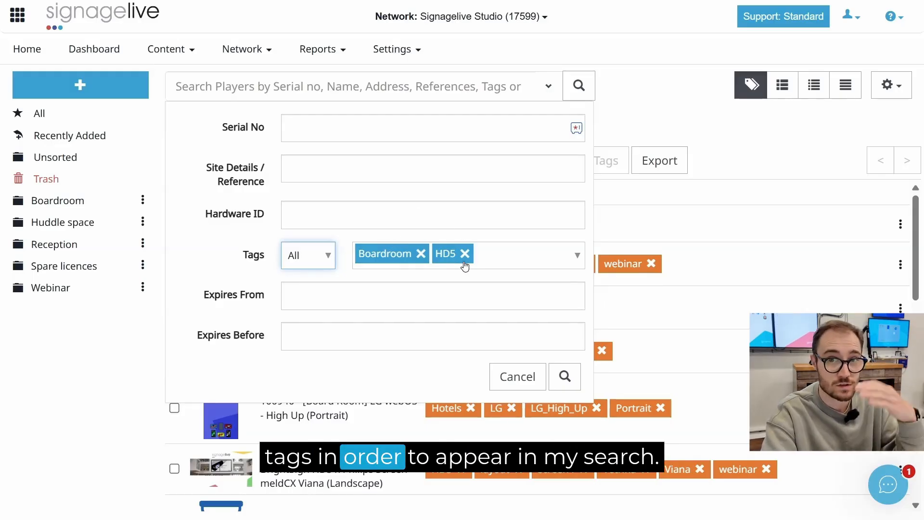
{"action": "left_click", "coordinate": [313, 265]}
{"action": "left_click", "coordinate": [295, 313]}
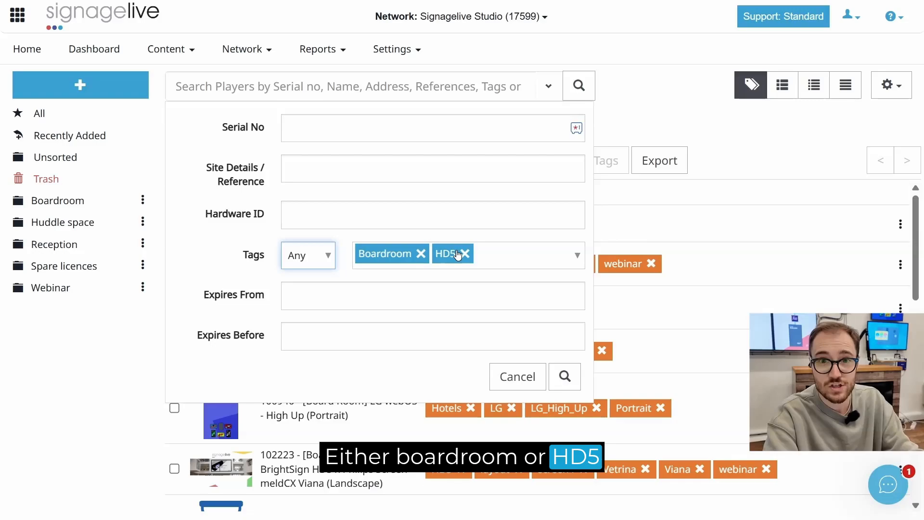
{"action": "left_click", "coordinate": [530, 379]}
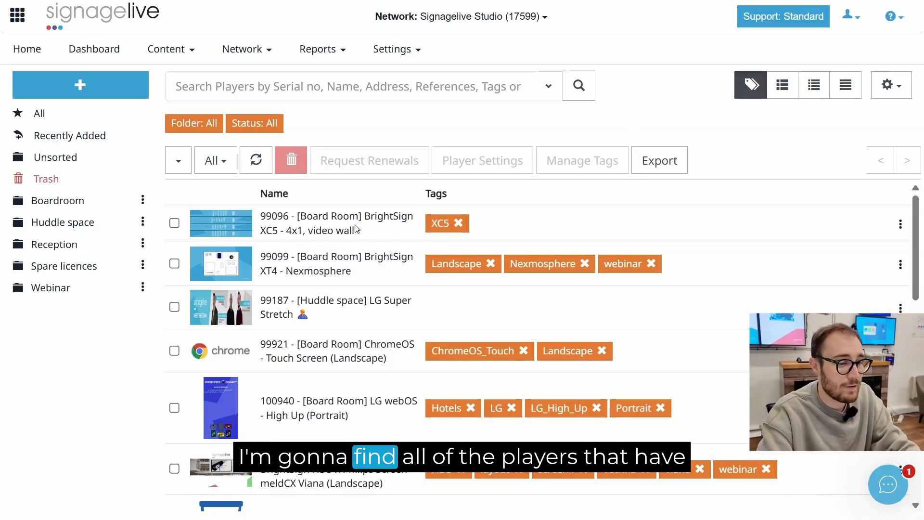
Select every player with [Board Room] in its name throughout the player list
{"action": "left_click", "coordinate": [174, 223]}
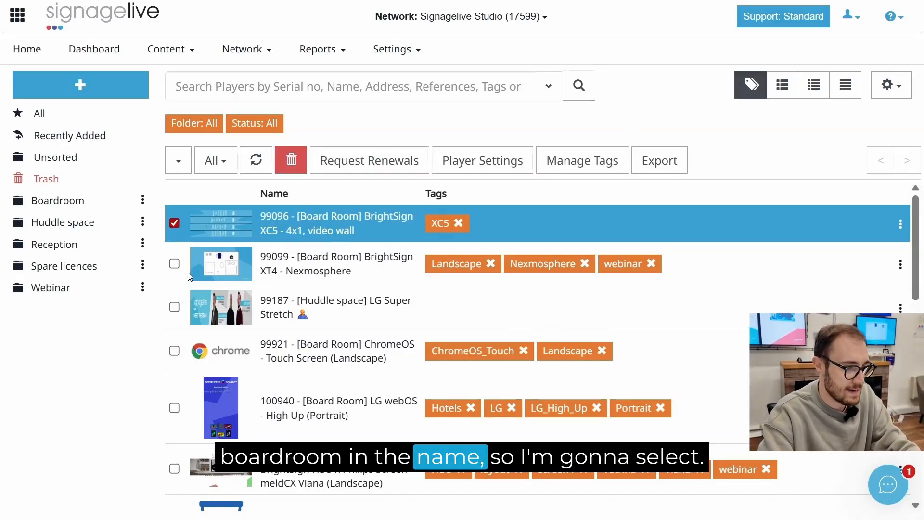
{"action": "left_click", "coordinate": [174, 264]}
{"action": "scroll", "coordinate": [177, 272], "scroll_direction": "down", "scroll_amount": 2}
{"action": "left_click", "coordinate": [174, 285]}
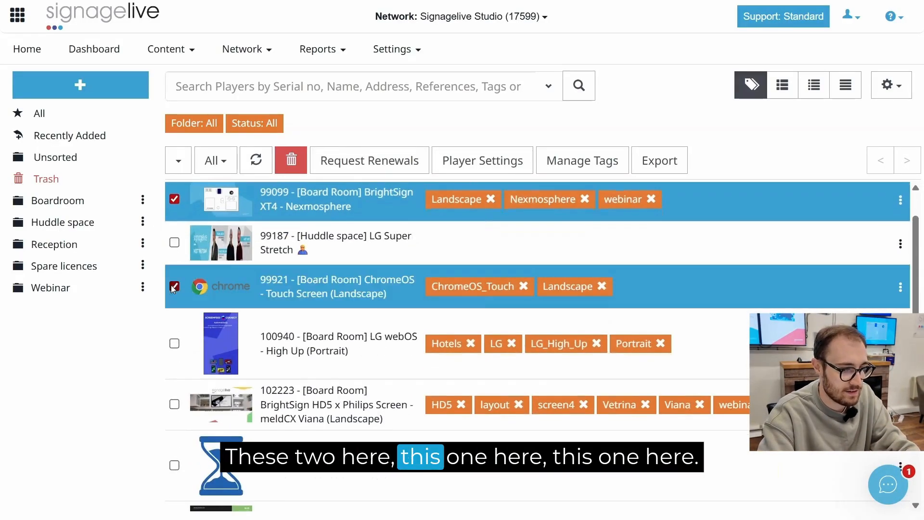
{"action": "scroll", "coordinate": [175, 285], "scroll_direction": "down", "scroll_amount": 2}
{"action": "left_click", "coordinate": [175, 243]}
{"action": "scroll", "coordinate": [177, 243], "scroll_direction": "down", "scroll_amount": 2}
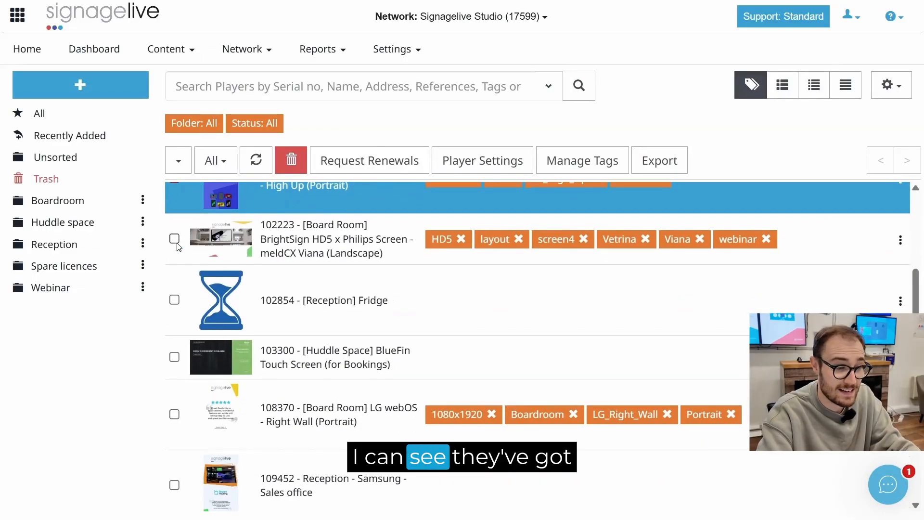
{"action": "scroll", "coordinate": [178, 243], "scroll_direction": "down", "scroll_amount": 1}
{"action": "left_click", "coordinate": [174, 188]}
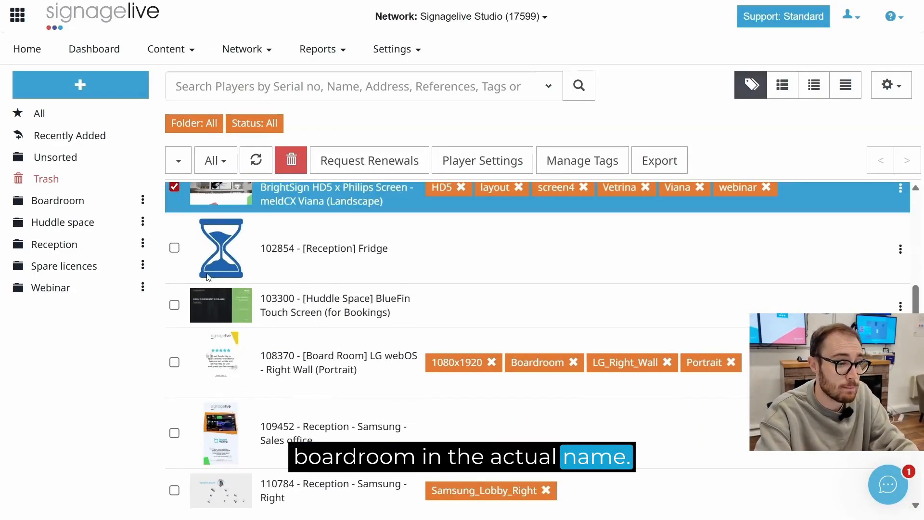
{"action": "scroll", "coordinate": [183, 235], "scroll_direction": "down", "scroll_amount": 3}
{"action": "left_click", "coordinate": [174, 211]}
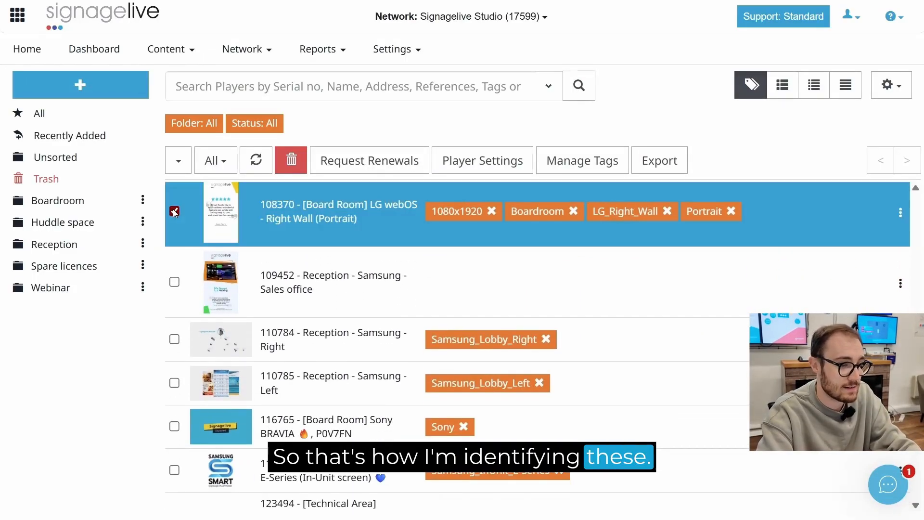
{"action": "scroll", "coordinate": [172, 214], "scroll_direction": "down", "scroll_amount": 2}
{"action": "left_click", "coordinate": [174, 319]}
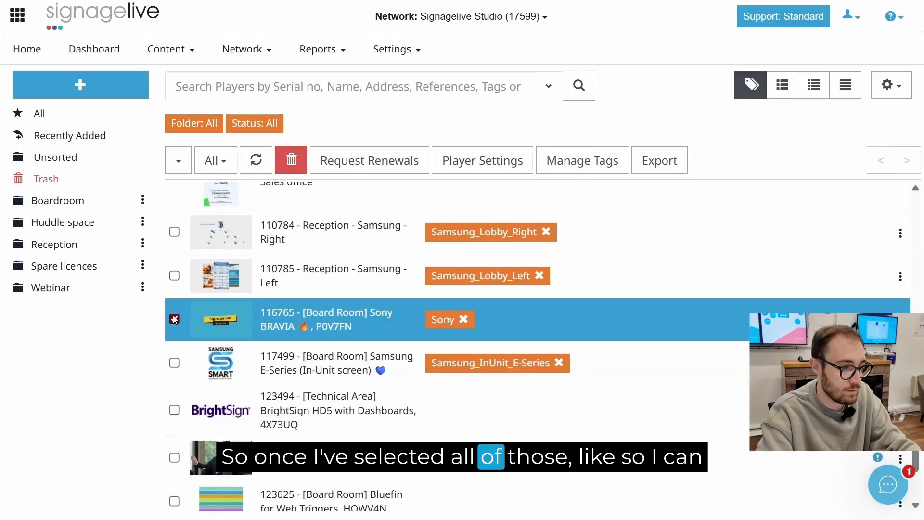
{"action": "scroll", "coordinate": [187, 452], "scroll_direction": "down", "scroll_amount": 2}
{"action": "scroll", "coordinate": [186, 453], "scroll_direction": "up", "scroll_amount": 10}
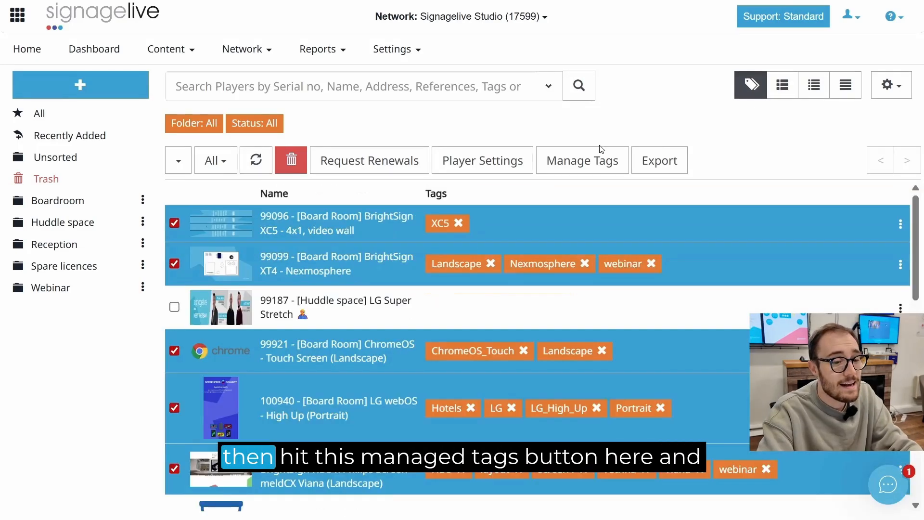
Add the tag Boardroom to all selected players through Manage Tags
{"action": "left_click", "coordinate": [583, 160]}
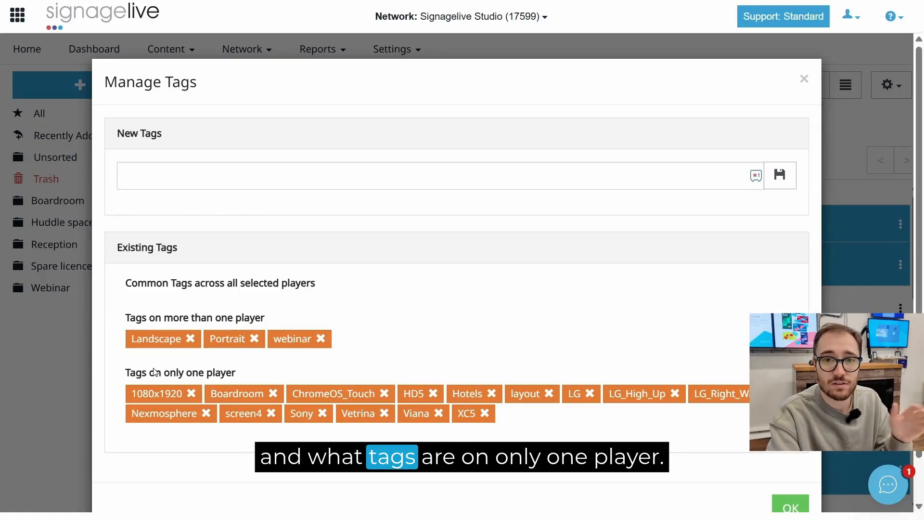
{"action": "scroll", "coordinate": [386, 294], "scroll_direction": "down", "scroll_amount": 1}
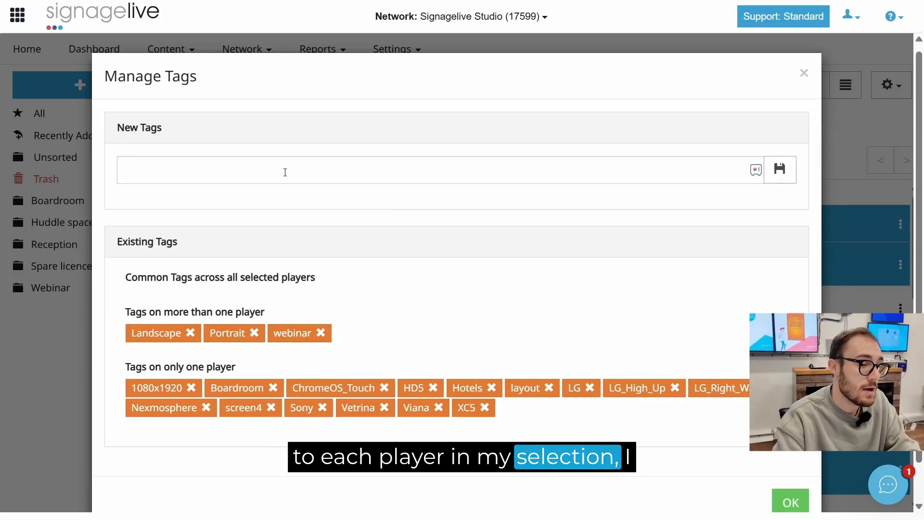
{"action": "left_click", "coordinate": [279, 167]}
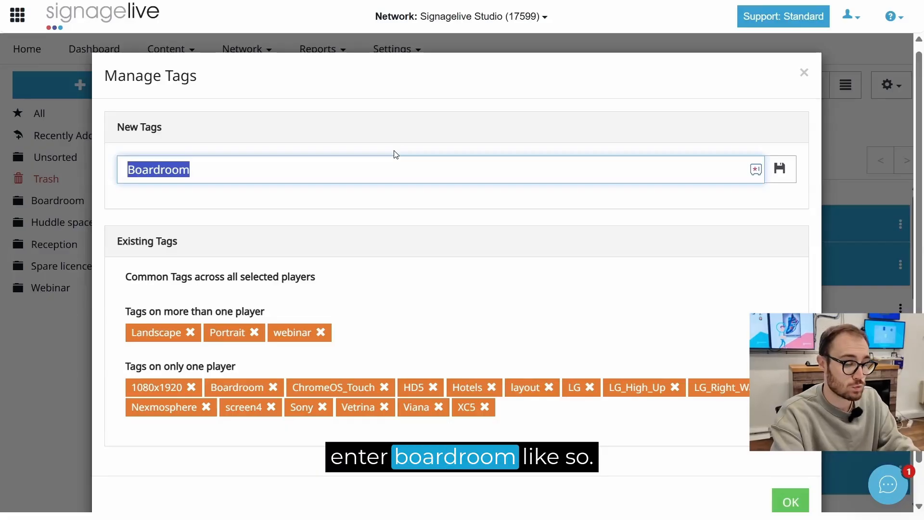
{"action": "type", "text": "Board"}
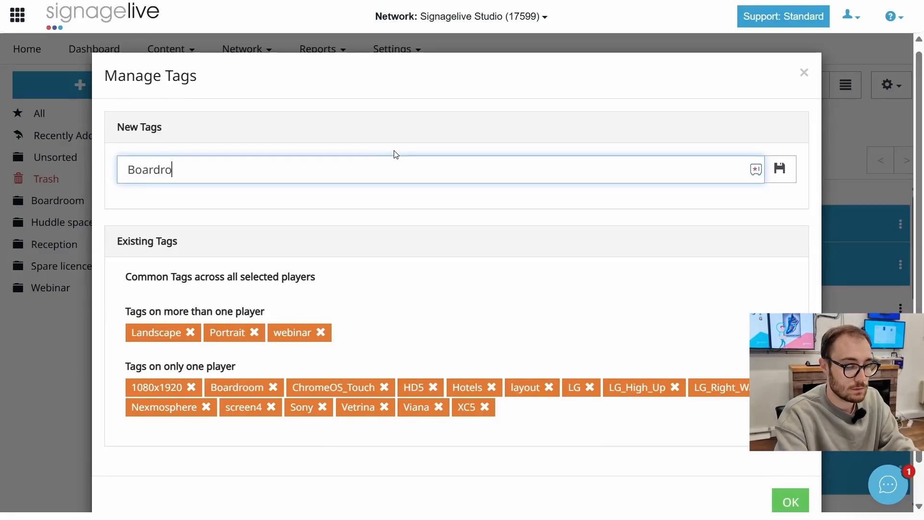
{"action": "left_click", "coordinate": [780, 174]}
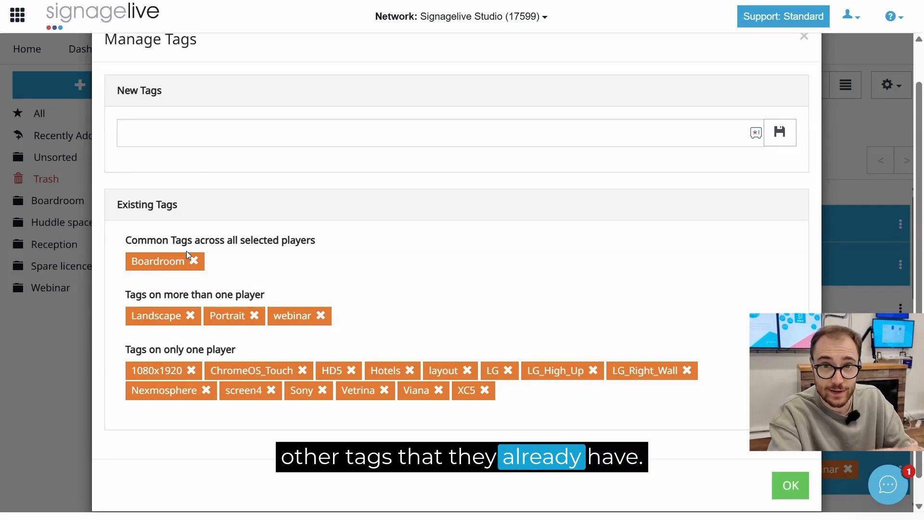
{"action": "left_click", "coordinate": [780, 485]}
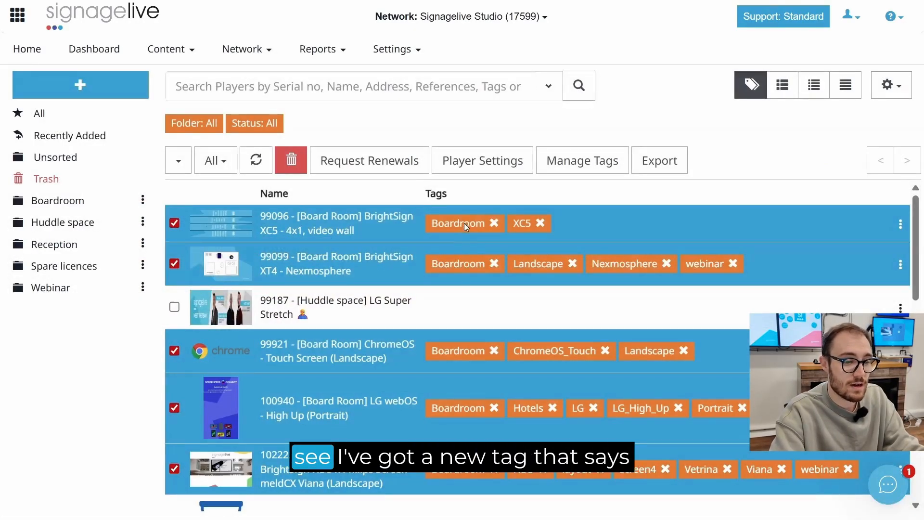
Remove the Boardroom tag from all selected players through Manage Tags
{"action": "scroll", "coordinate": [449, 345], "scroll_direction": "down", "scroll_amount": 3}
{"action": "scroll", "coordinate": [449, 345], "scroll_direction": "up", "scroll_amount": 3}
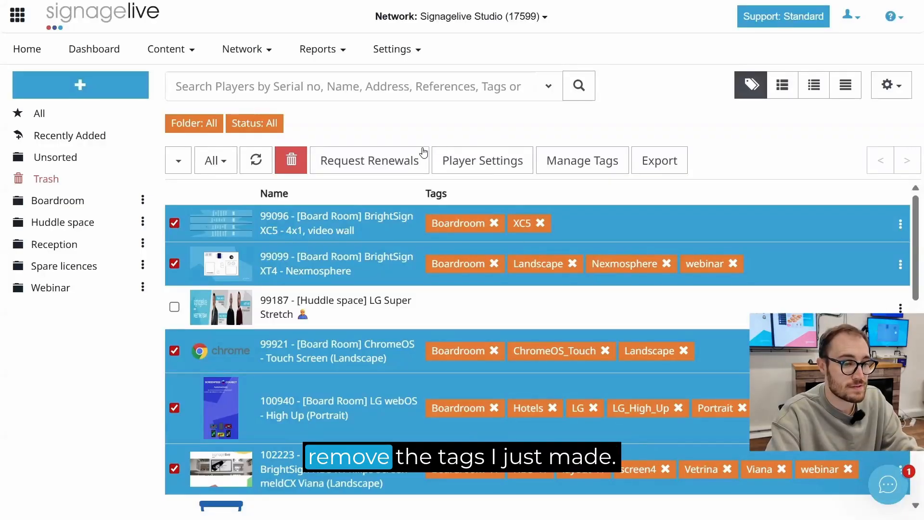
{"action": "left_click", "coordinate": [572, 169]}
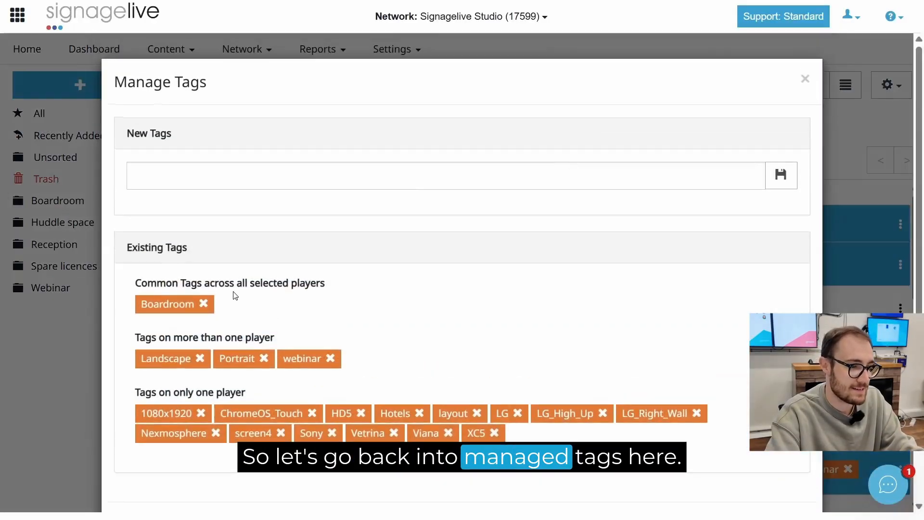
{"action": "left_click", "coordinate": [204, 304]}
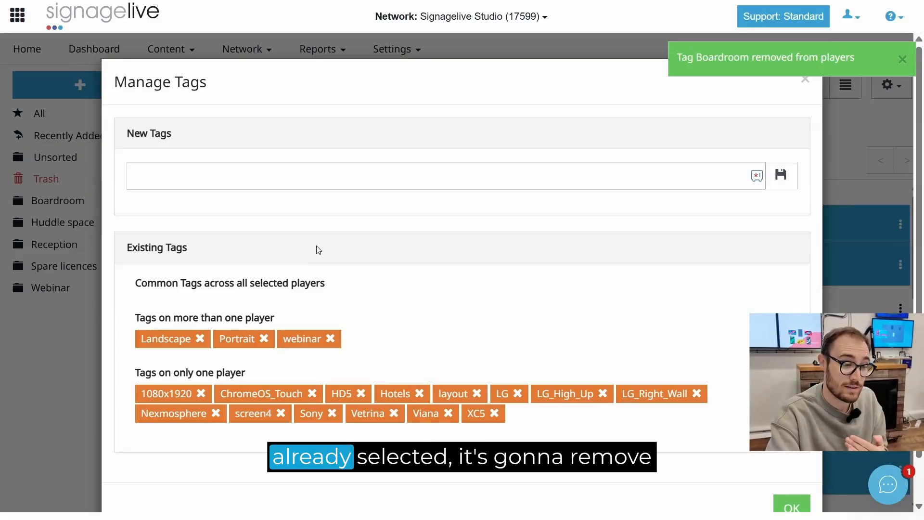
{"action": "scroll", "coordinate": [628, 340], "scroll_direction": "down", "scroll_amount": 1}
{"action": "left_click", "coordinate": [783, 465]}
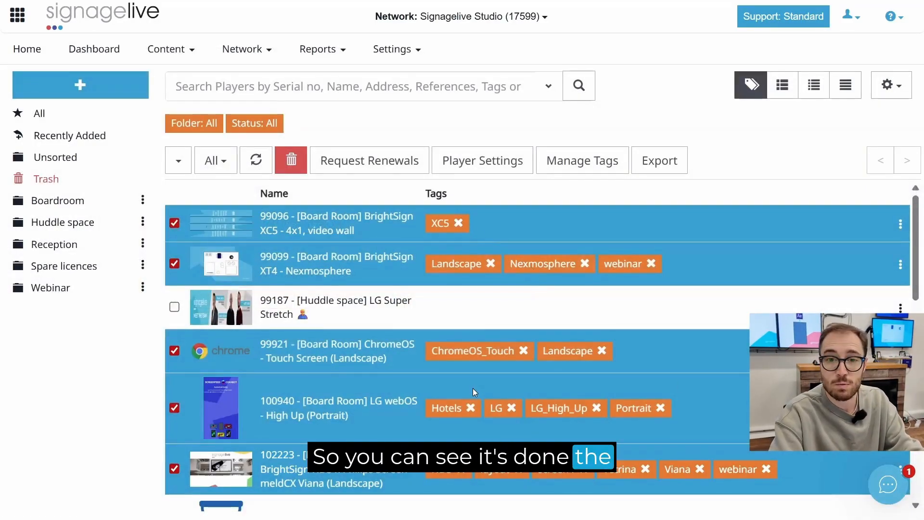
{"action": "scroll", "coordinate": [501, 395], "scroll_direction": "down", "scroll_amount": 2}
{"action": "scroll", "coordinate": [511, 415], "scroll_direction": "up", "scroll_amount": 2}
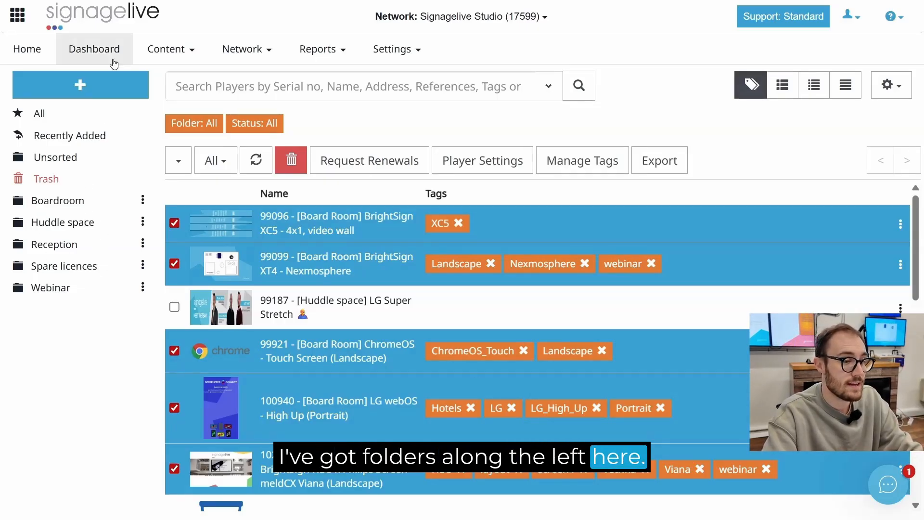
Create a new player folder named Boardroom
{"action": "left_click", "coordinate": [90, 87]}
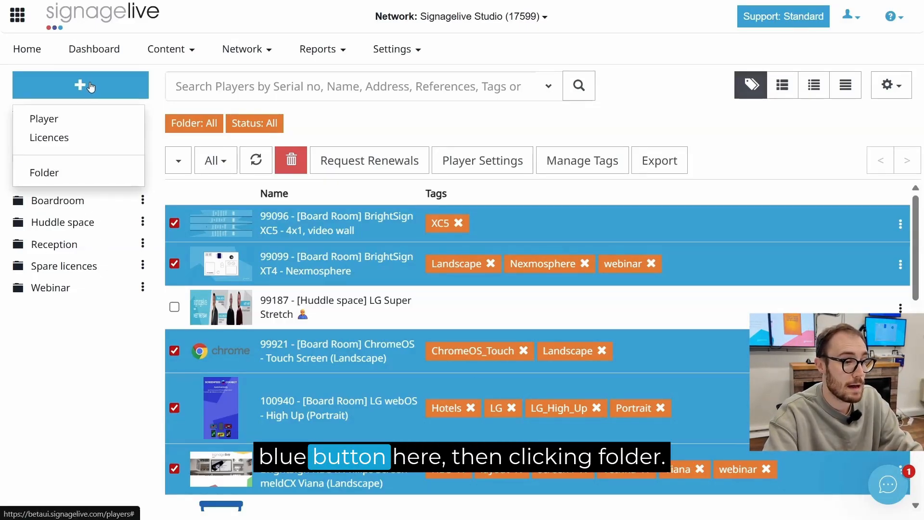
{"action": "left_click", "coordinate": [47, 174]}
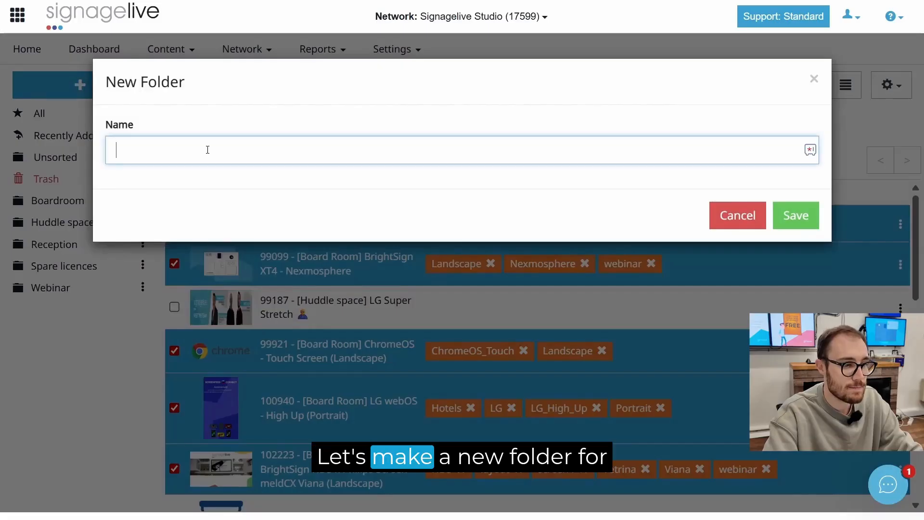
{"action": "type", "text": "Boardr"}
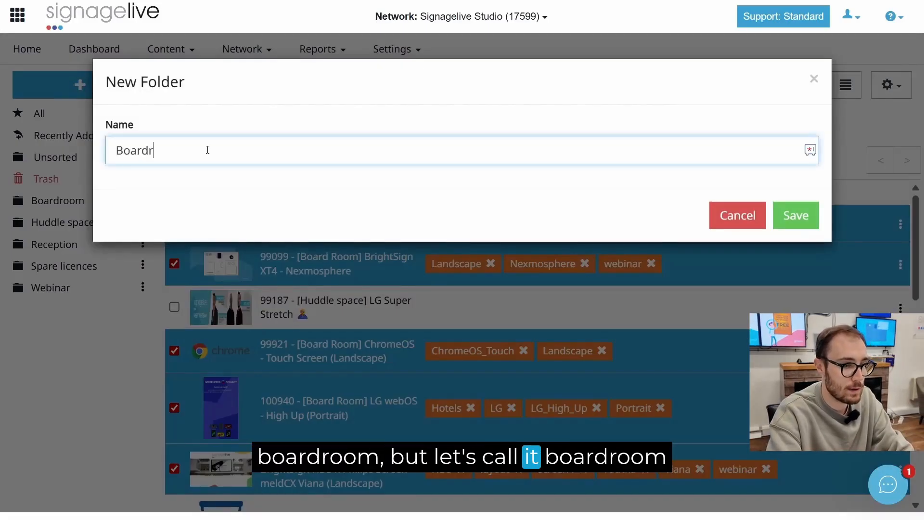
{"action": "type", "text": "oom 2"}
{"action": "left_click", "coordinate": [796, 213]}
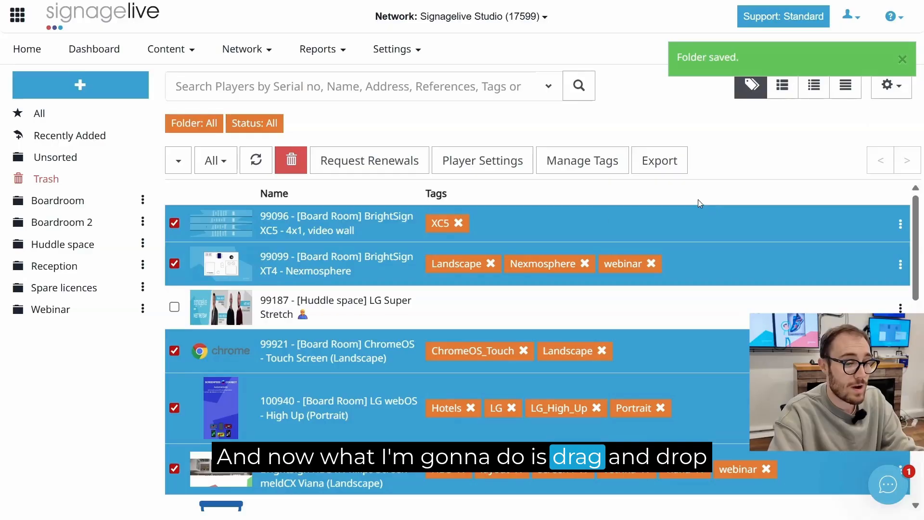
Move the selected players into the newly created Boardroom 2 folder and open that folder
{"action": "left_click_drag", "start_coordinate": [326, 210], "coordinate": [110, 232]}
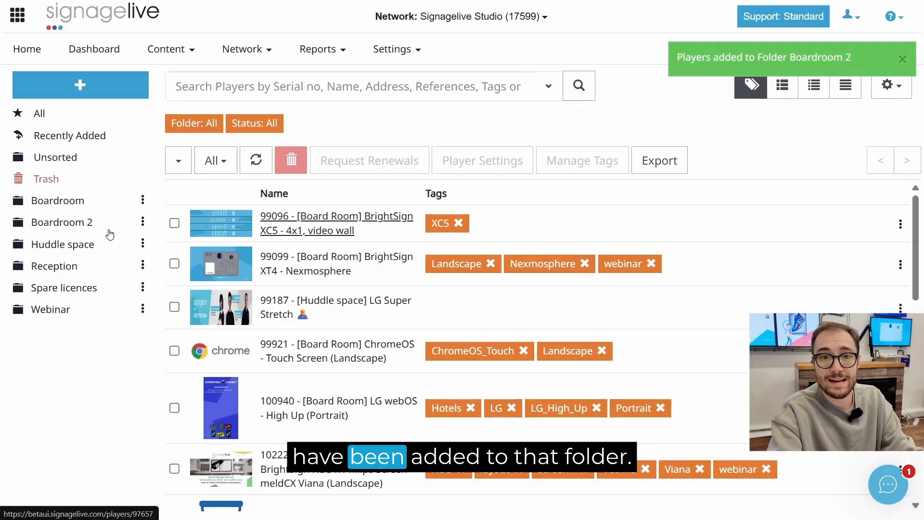
{"action": "left_click", "coordinate": [57, 224]}
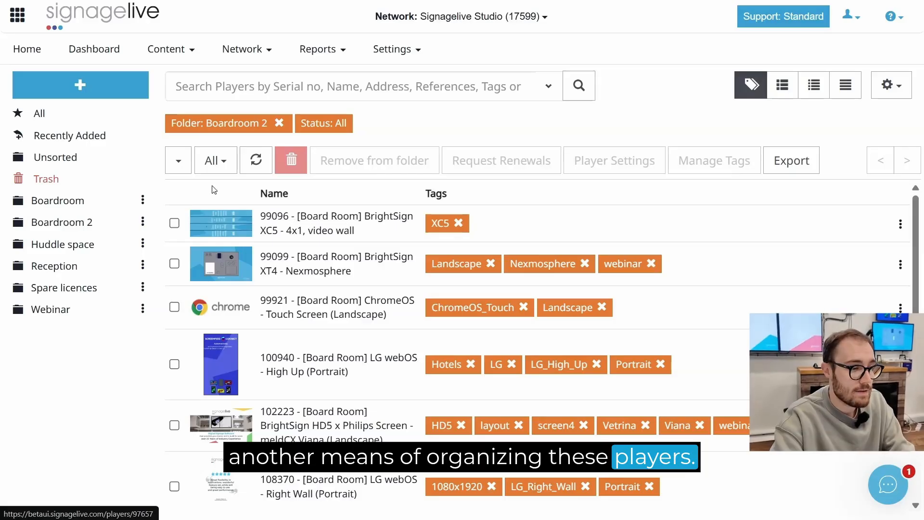
Add the folder tag Boardroom to the Boardroom 2 folder through its properties and close the dialog
{"action": "left_click", "coordinate": [144, 225]}
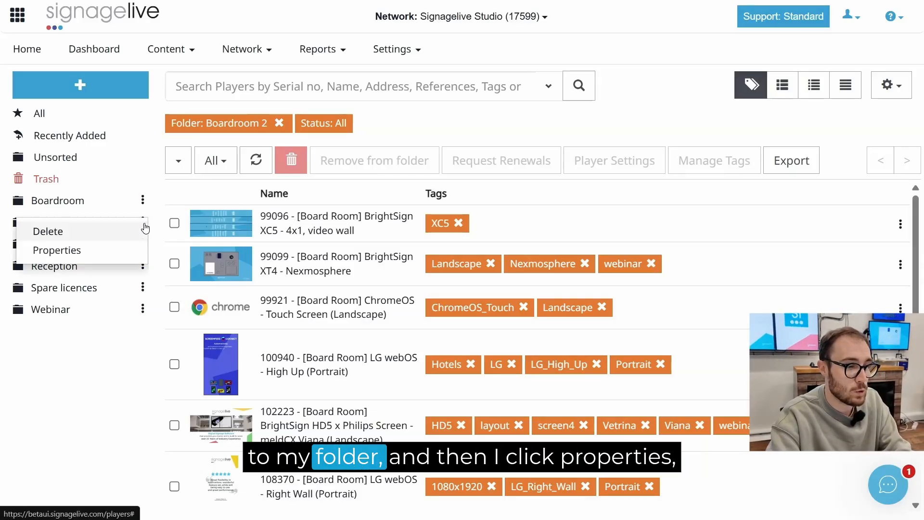
{"action": "left_click", "coordinate": [76, 254]}
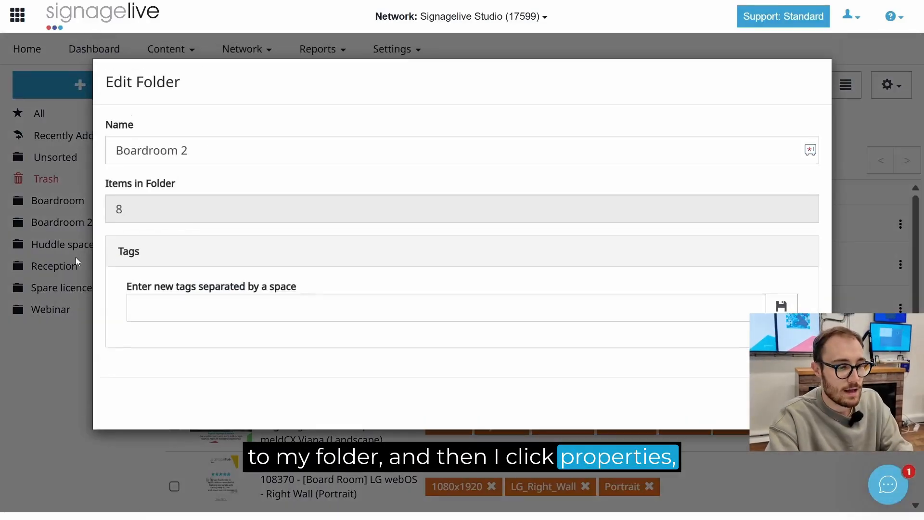
{"action": "left_click", "coordinate": [174, 309]}
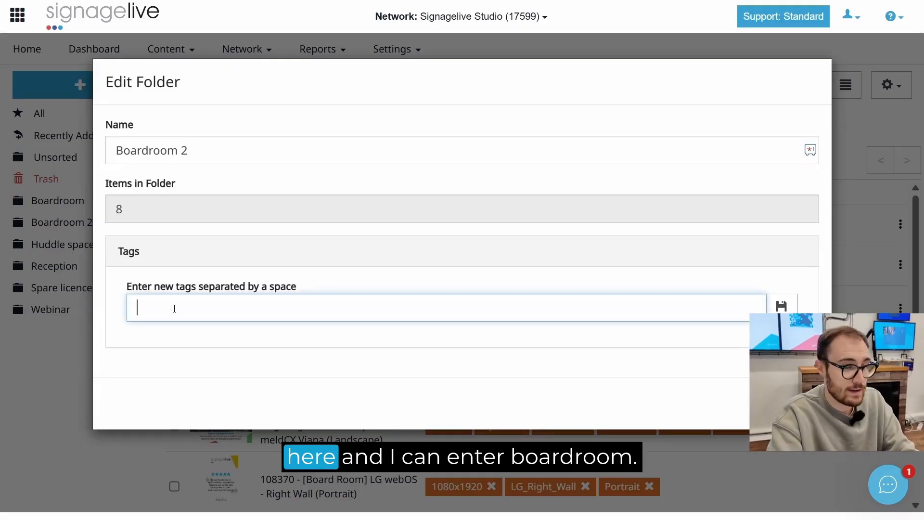
{"action": "type", "text": "Boardroom"}
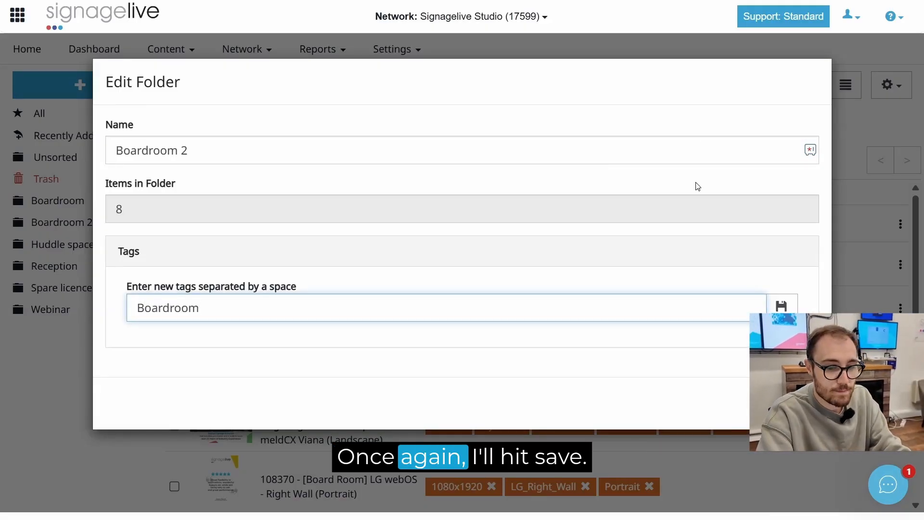
{"action": "left_click", "coordinate": [776, 307]}
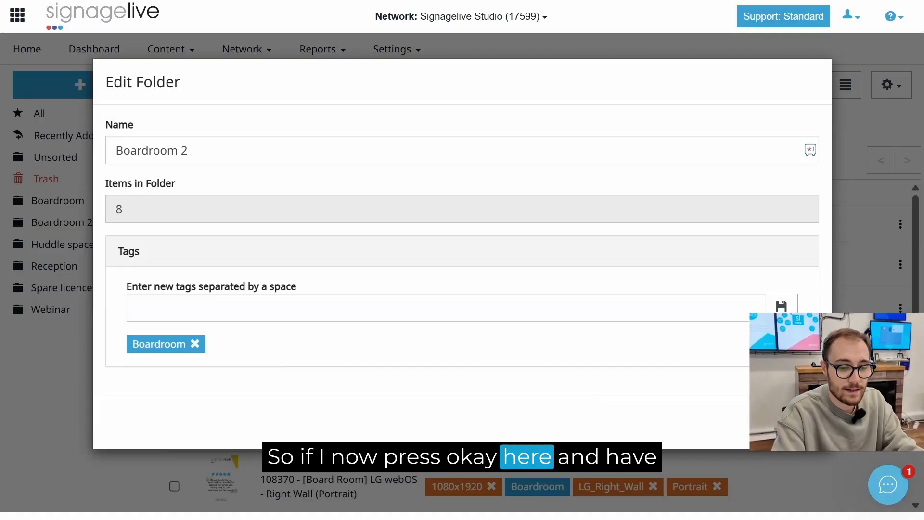
{"action": "left_click", "coordinate": [800, 422]}
Clear the folder filter and review the folder tags alongside the player tags across the player list
{"action": "scroll", "coordinate": [629, 349], "scroll_direction": "down", "scroll_amount": 1}
{"action": "scroll", "coordinate": [630, 349], "scroll_direction": "up", "scroll_amount": 1}
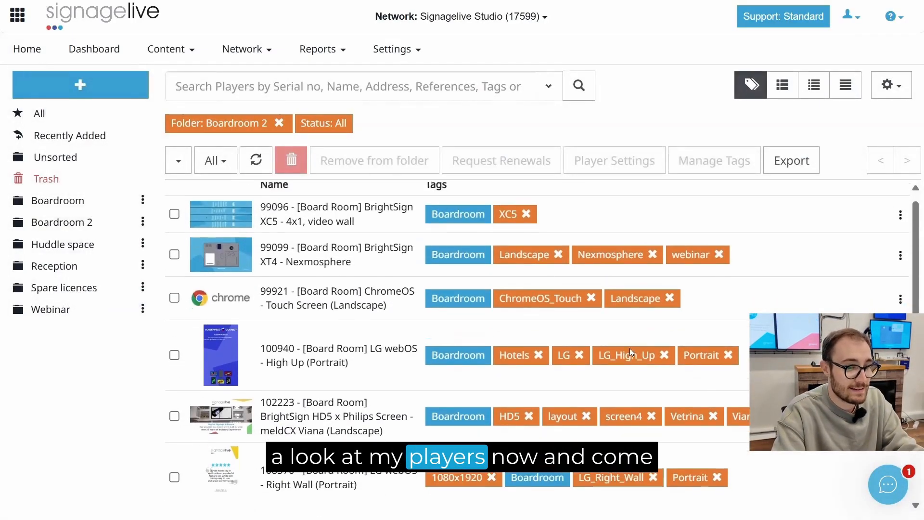
{"action": "scroll", "coordinate": [629, 348], "scroll_direction": "down", "scroll_amount": 1}
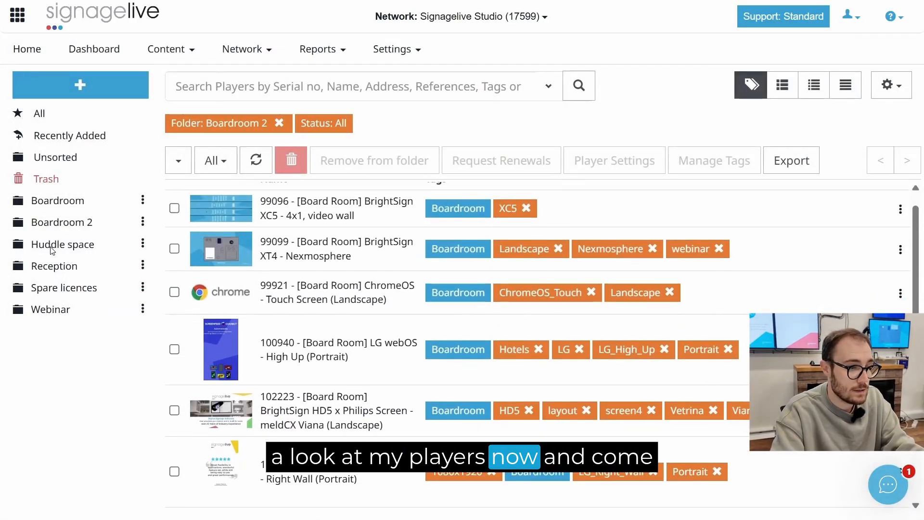
{"action": "left_click", "coordinate": [278, 121]}
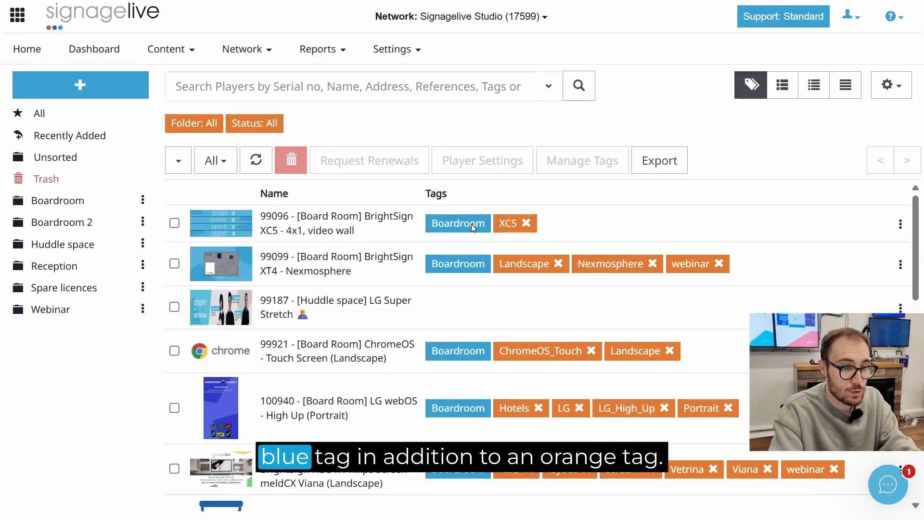
{"action": "scroll", "coordinate": [472, 225], "scroll_direction": "down", "scroll_amount": 2}
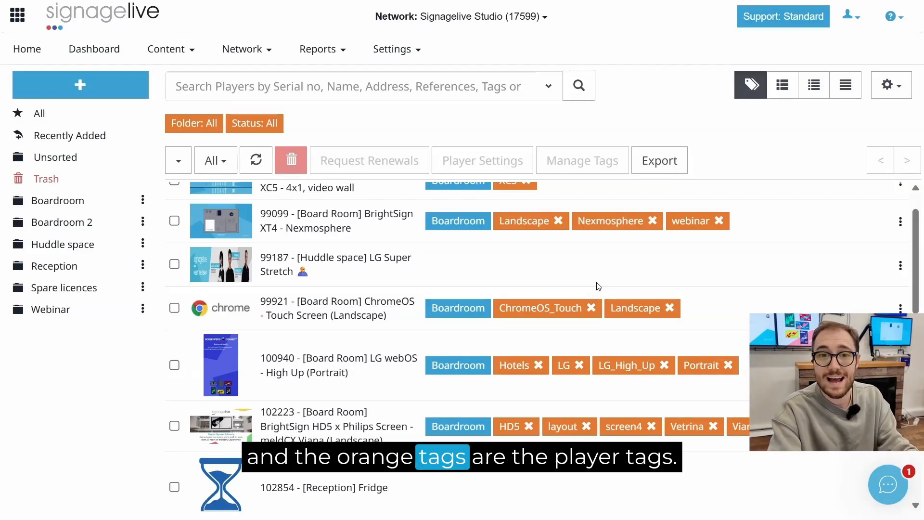
{"action": "scroll", "coordinate": [598, 286], "scroll_direction": "up", "scroll_amount": 2}
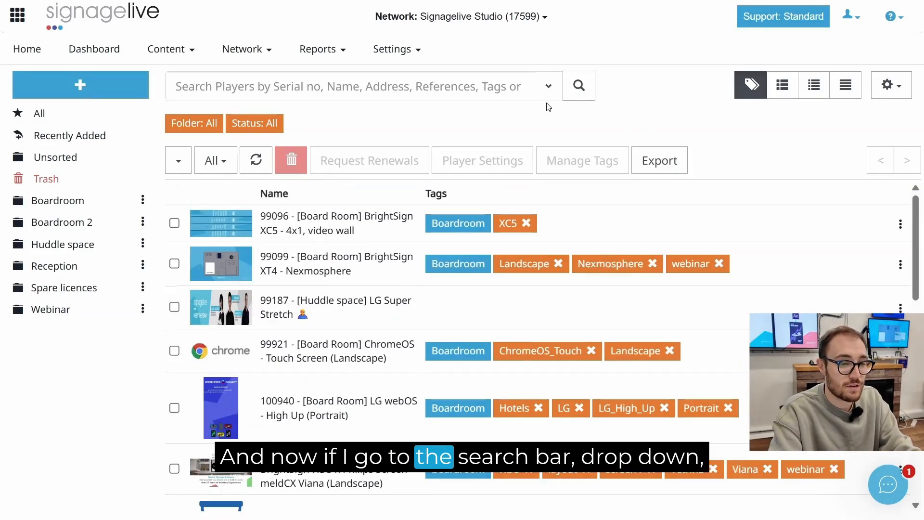
Search players with tag matching set to Any for the Boardroom tag and scroll through the results
{"action": "left_click", "coordinate": [547, 89]}
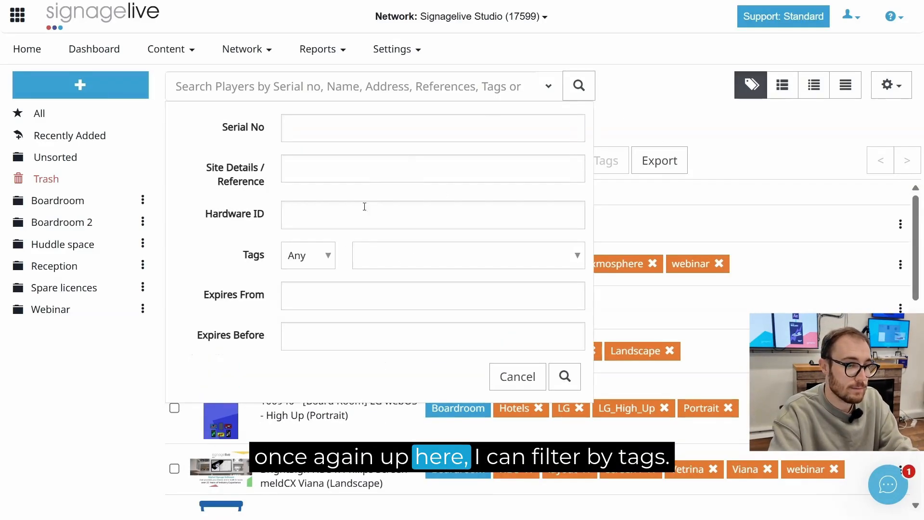
{"action": "left_click", "coordinate": [307, 265]}
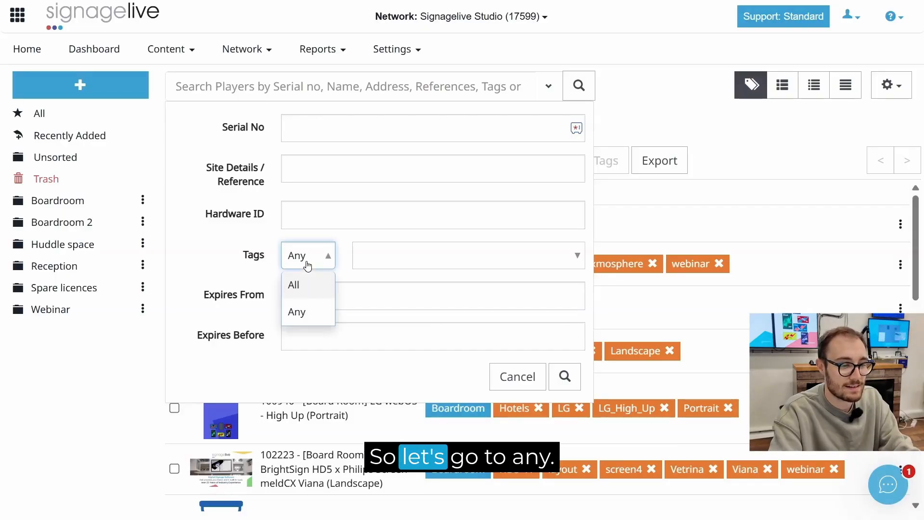
{"action": "left_click", "coordinate": [379, 251]}
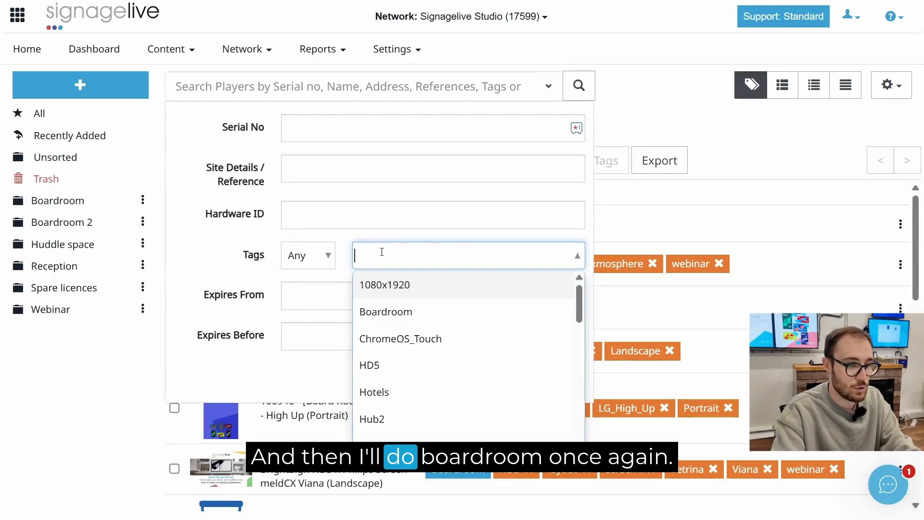
{"action": "left_click", "coordinate": [396, 314]}
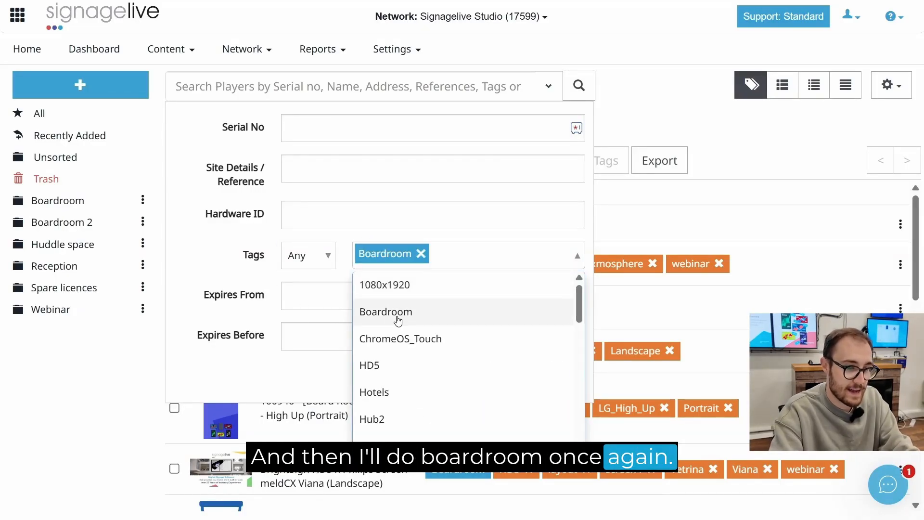
{"action": "left_click", "coordinate": [497, 240]}
{"action": "left_click", "coordinate": [565, 377]}
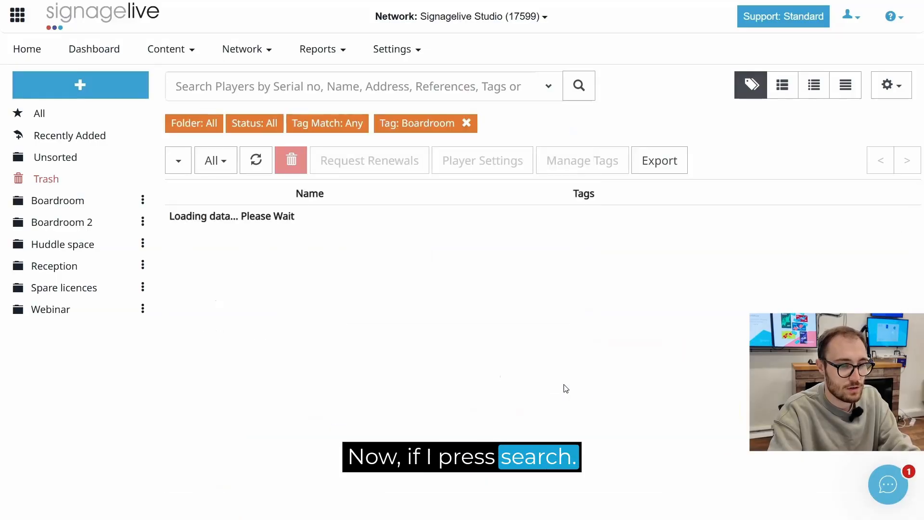
{"action": "scroll", "coordinate": [581, 284], "scroll_direction": "down", "scroll_amount": 1}
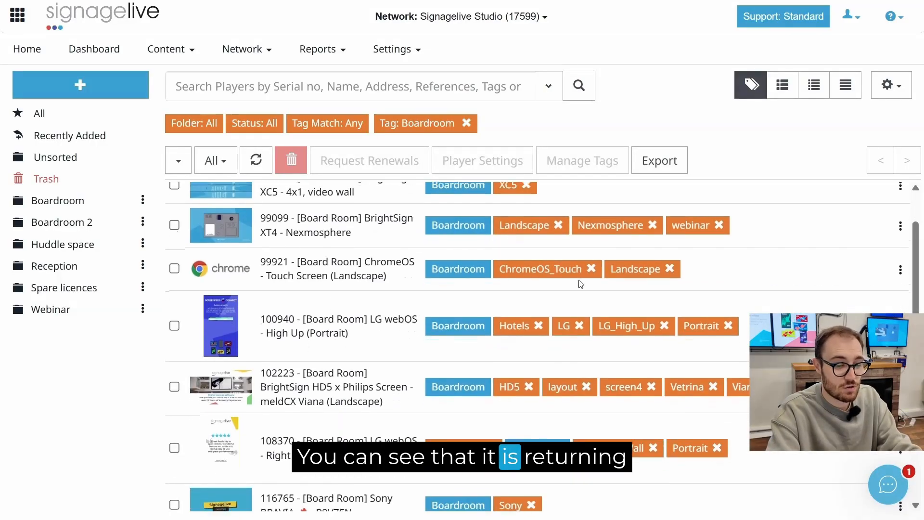
{"action": "scroll", "coordinate": [581, 284], "scroll_direction": "down", "scroll_amount": 2}
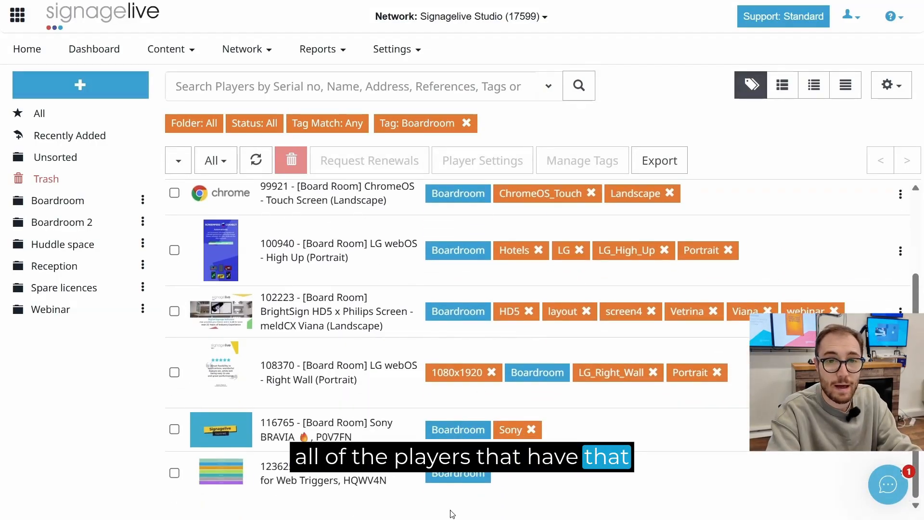